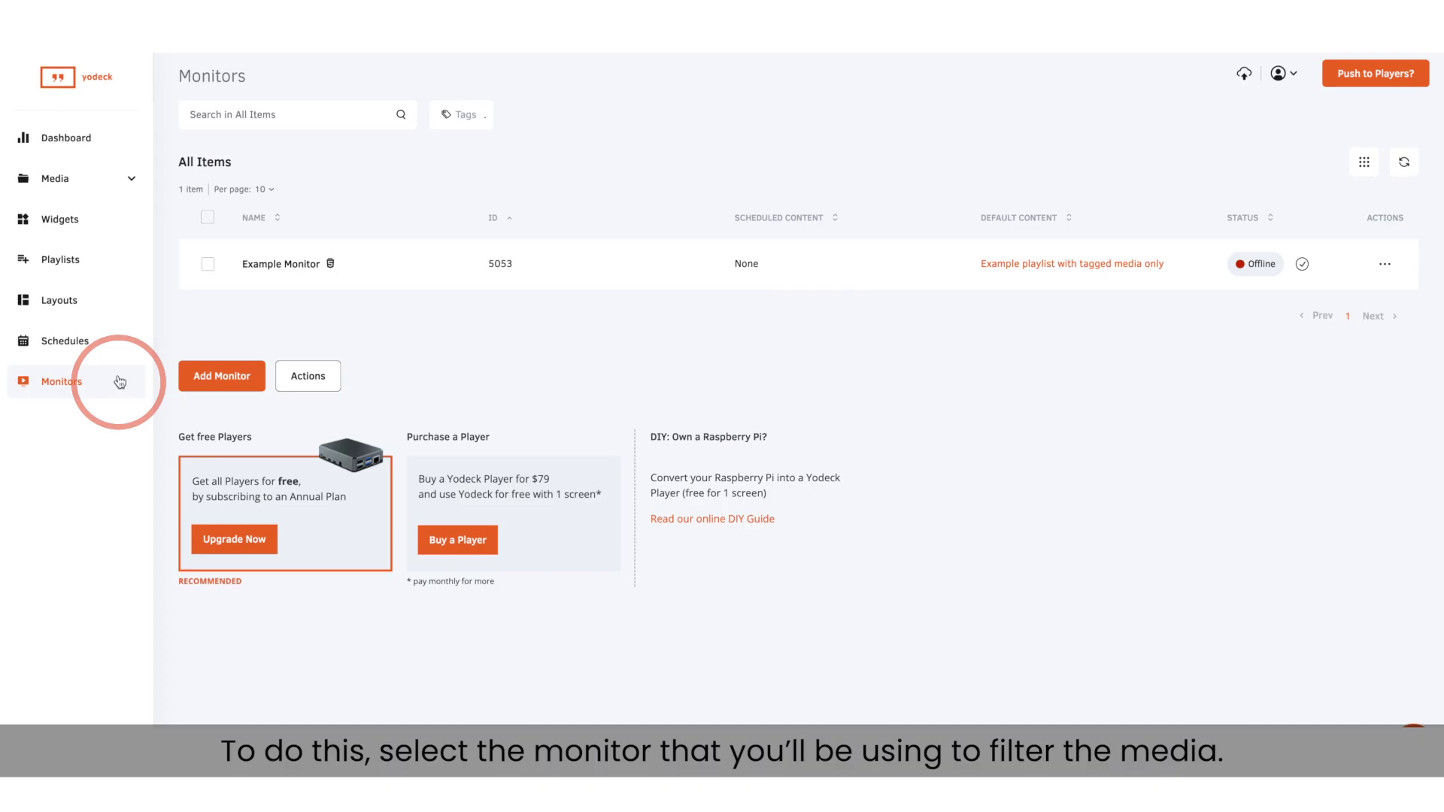
- Turn on Enable Media Tag Filtering in Example Monitor's Media Filtering settings
left_click(277, 265)
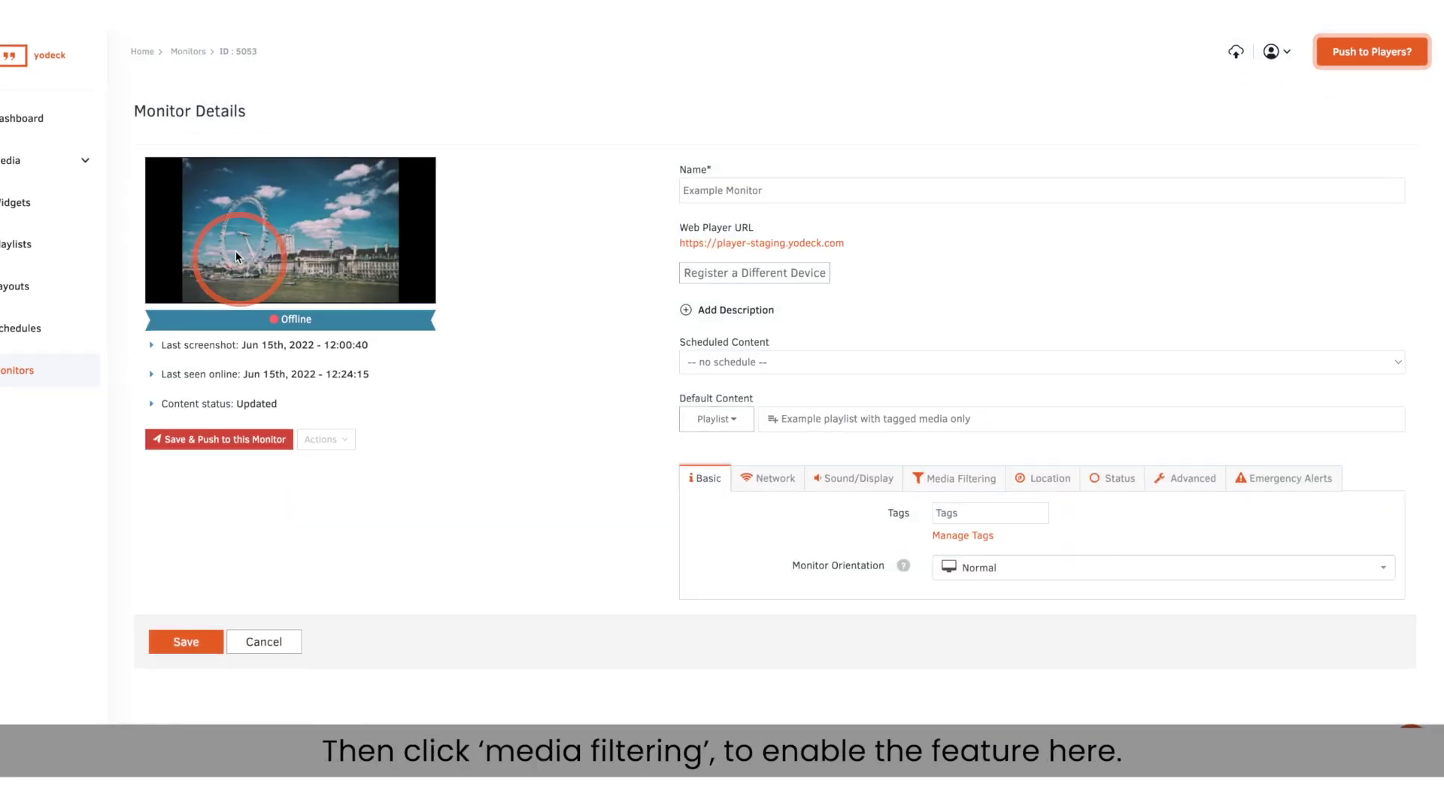
left_click(564, 310)
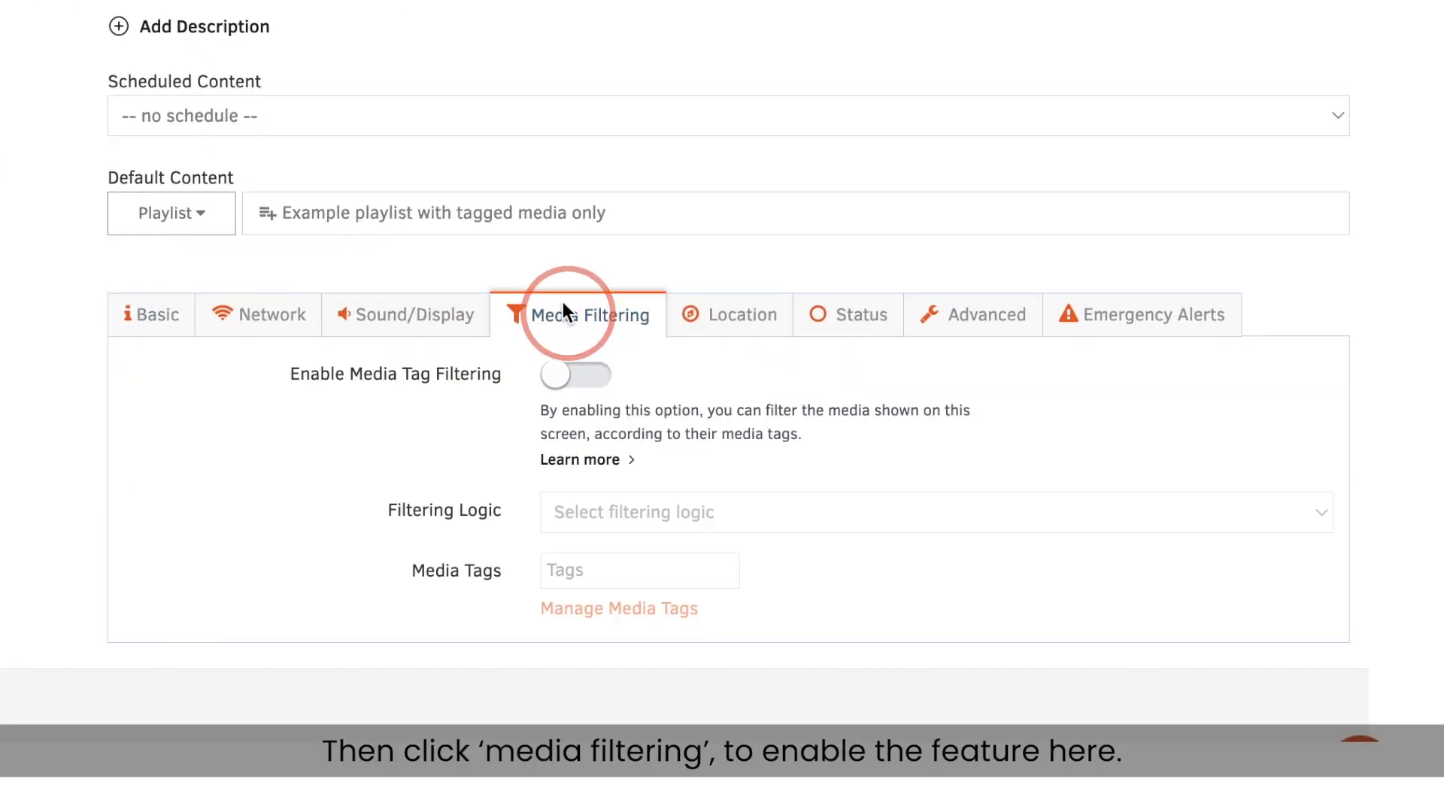
left_click(564, 374)
- Add London and UK filter tags and set the logic to require all selected tags
left_click(593, 569)
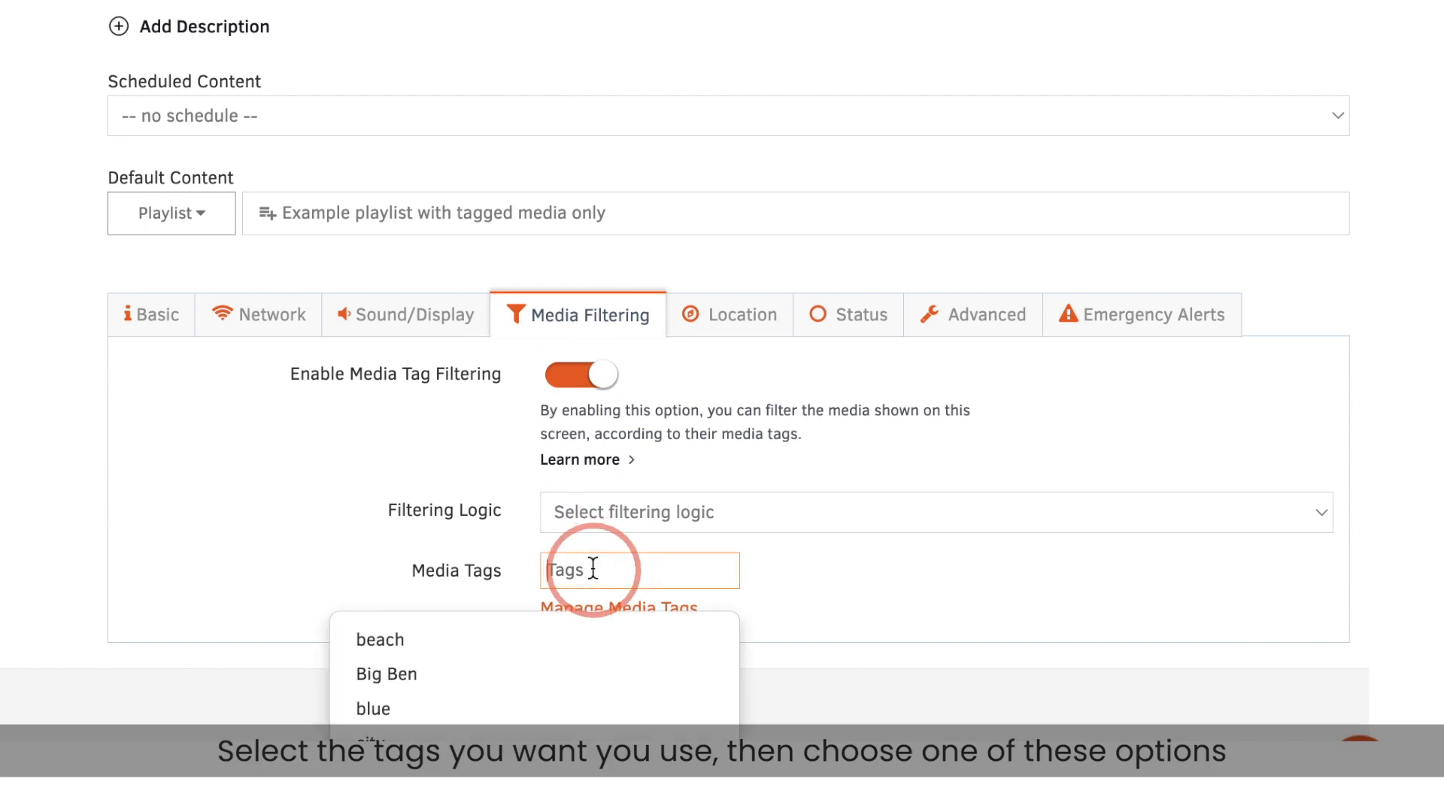
type("London")
left_click(589, 636)
type("U")
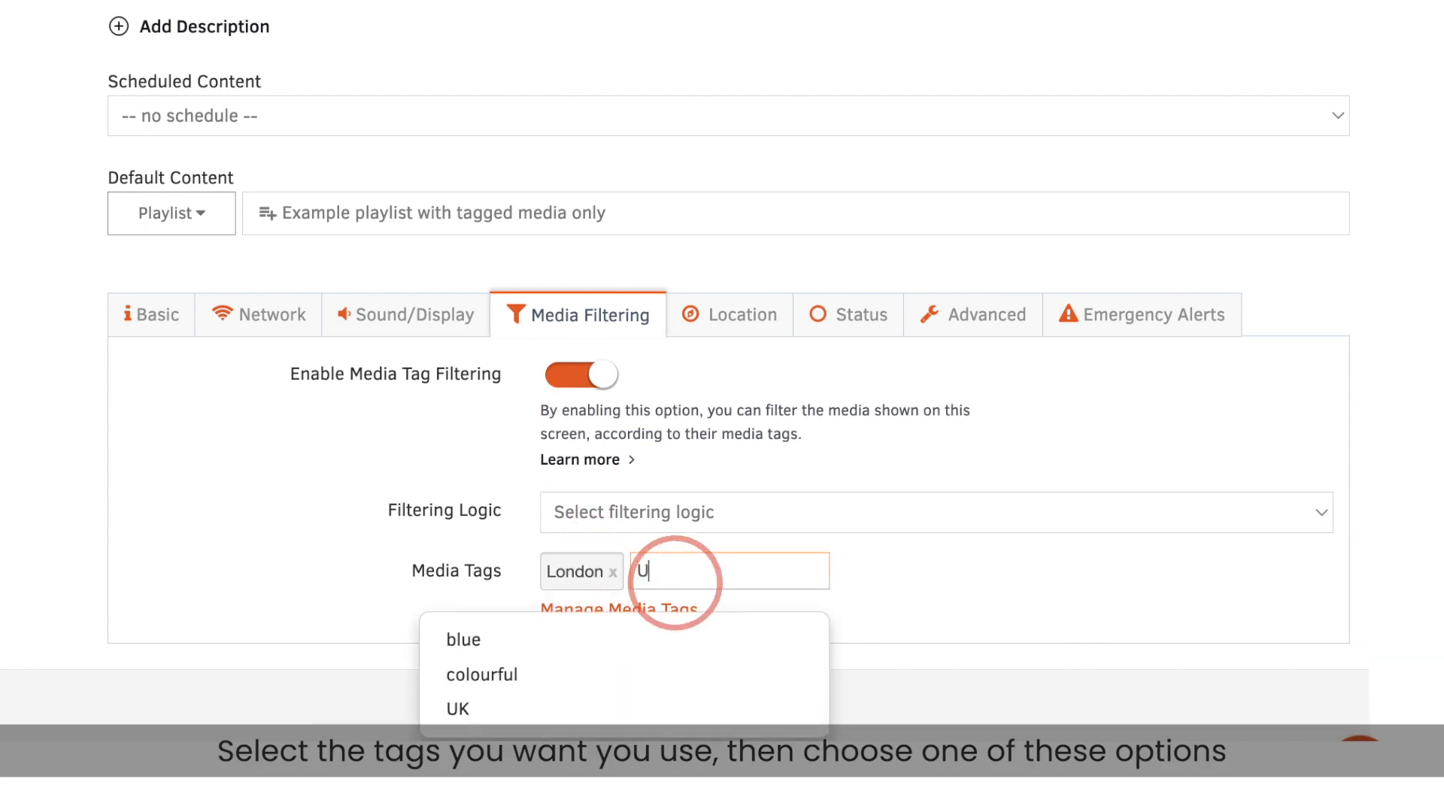
left_click(665, 636)
left_click(824, 512)
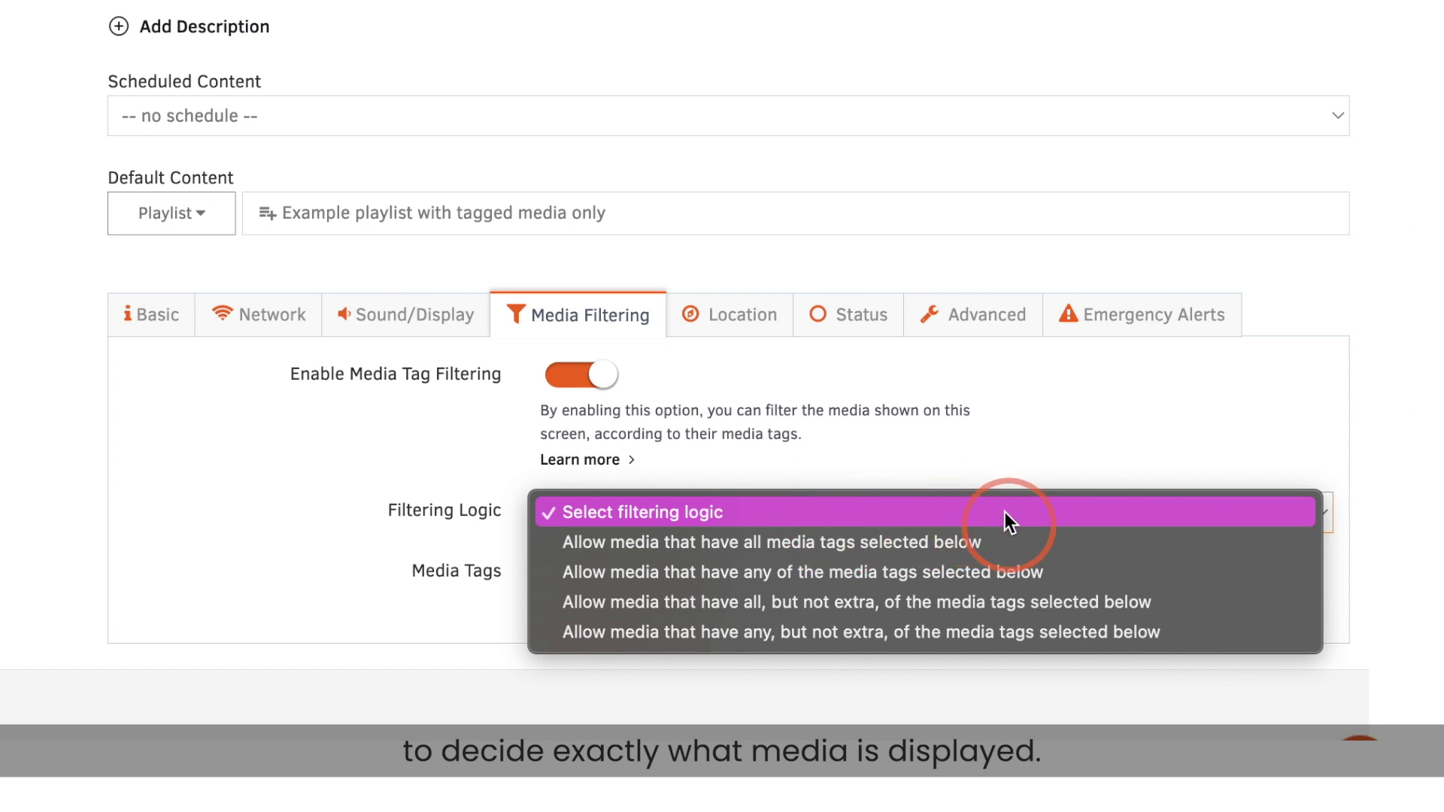
left_click(1095, 541)
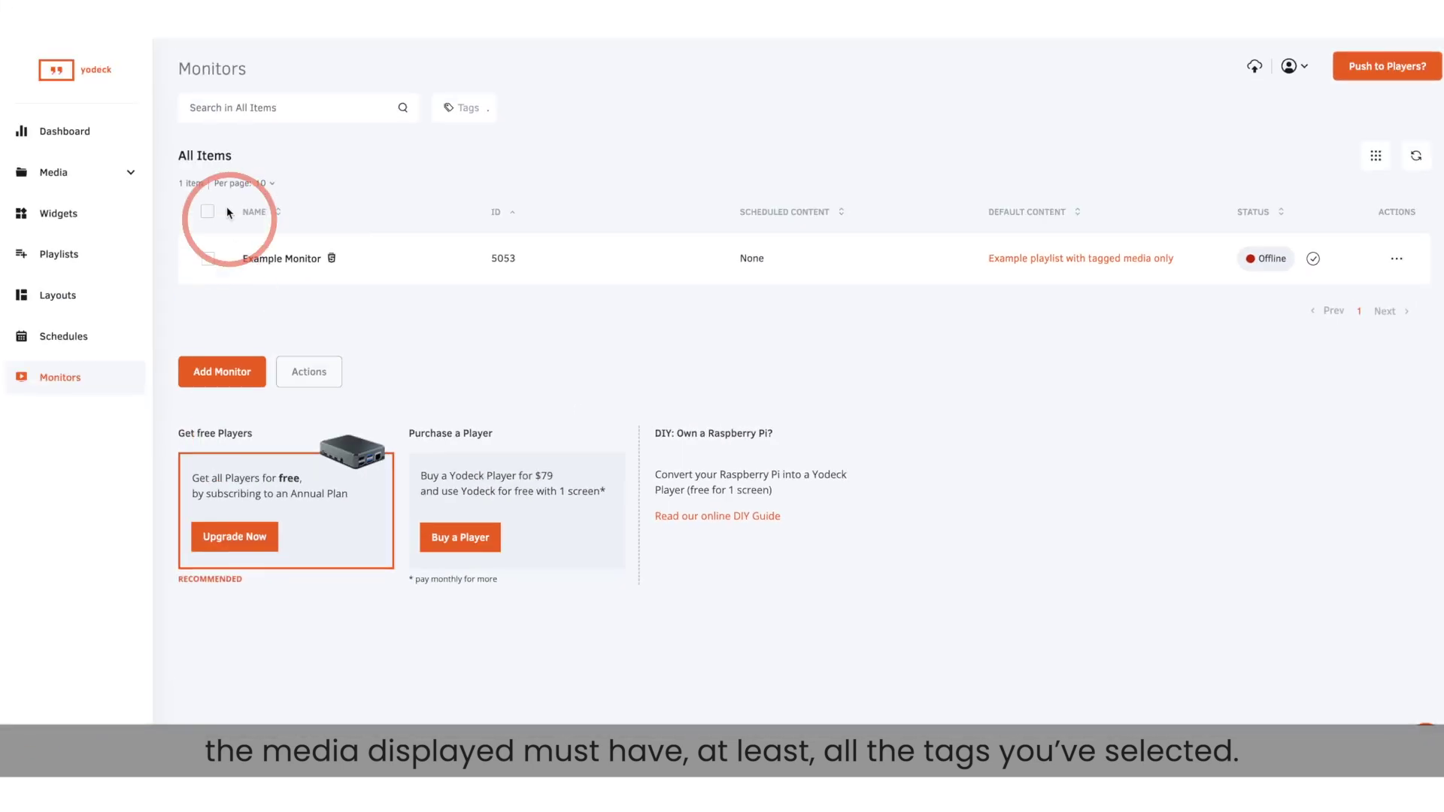
- Review 'Example playlist with tagged media only', then check each image's tags under Media > Images
left_click(103, 251)
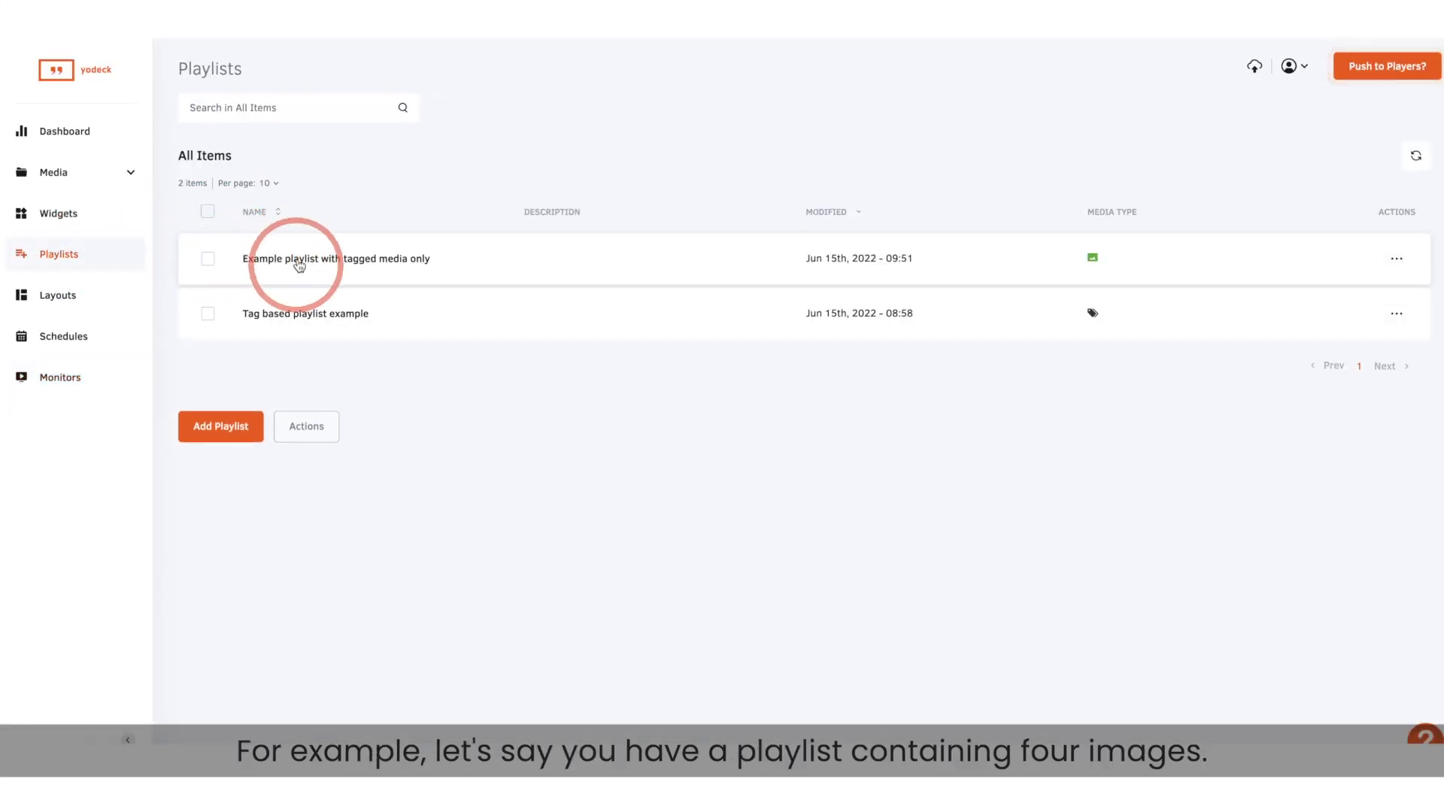
left_click(301, 268)
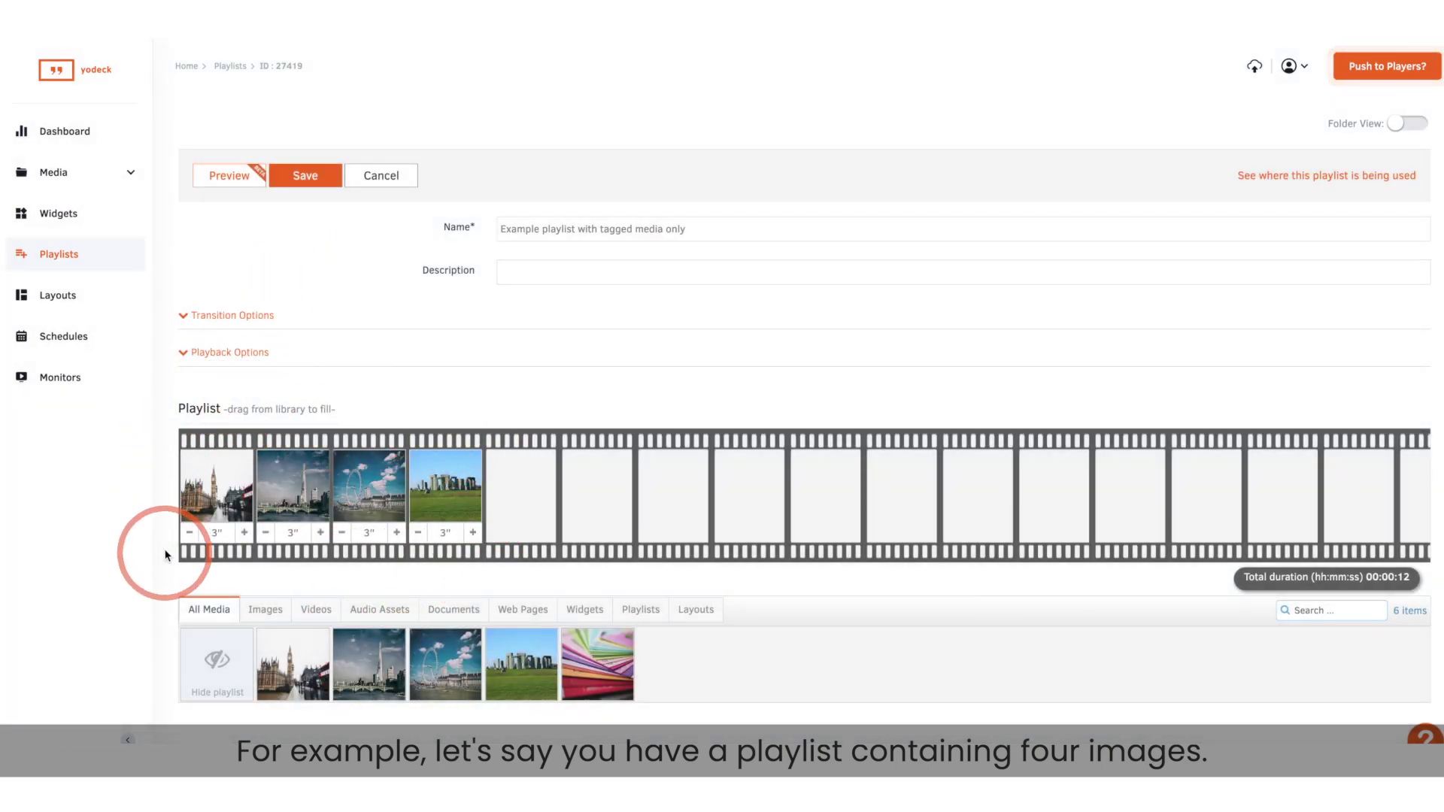
left_click(128, 176)
left_click(106, 222)
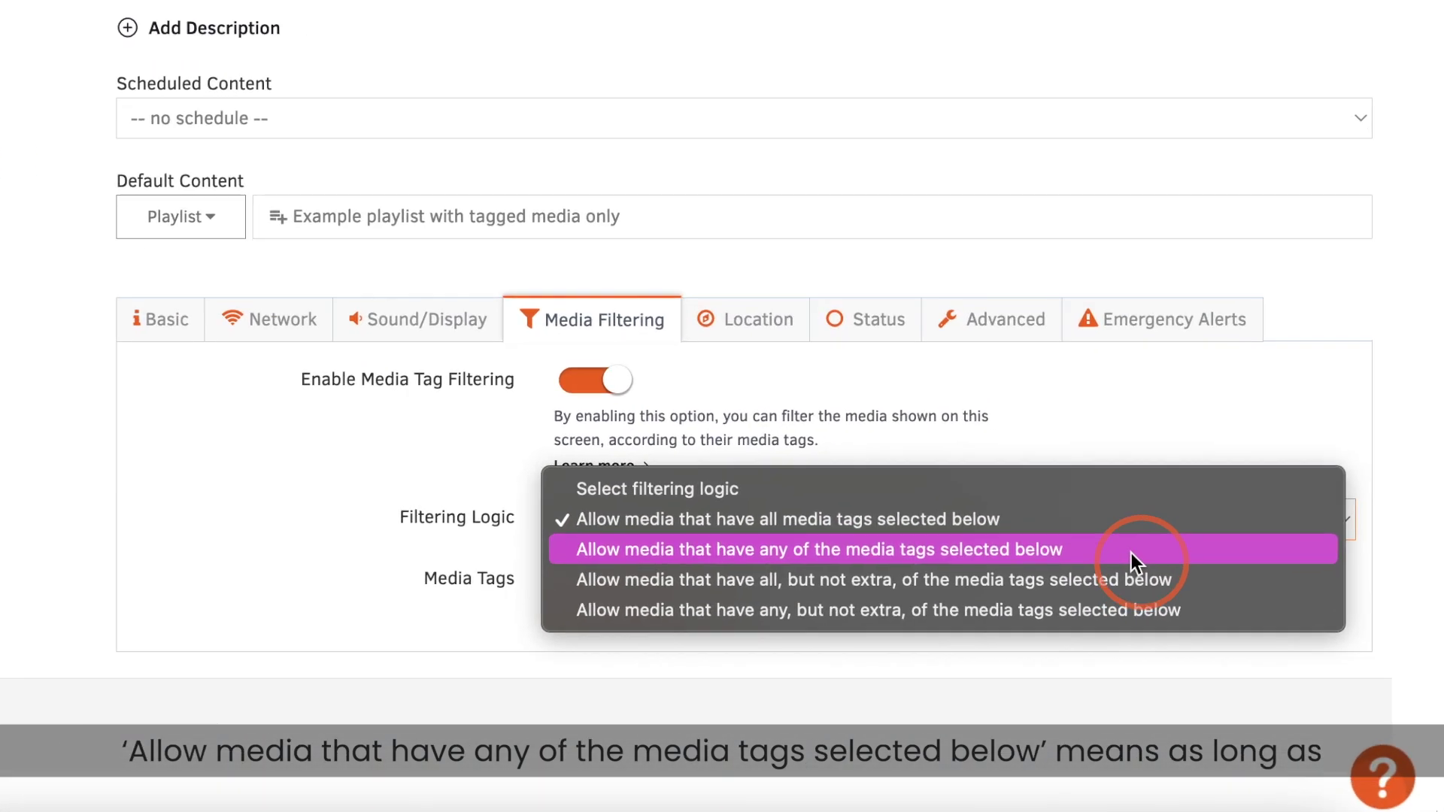
- Choose 'Allow media that have any of the media tags' logic, then compare tags in Media > Images
left_click(1131, 552)
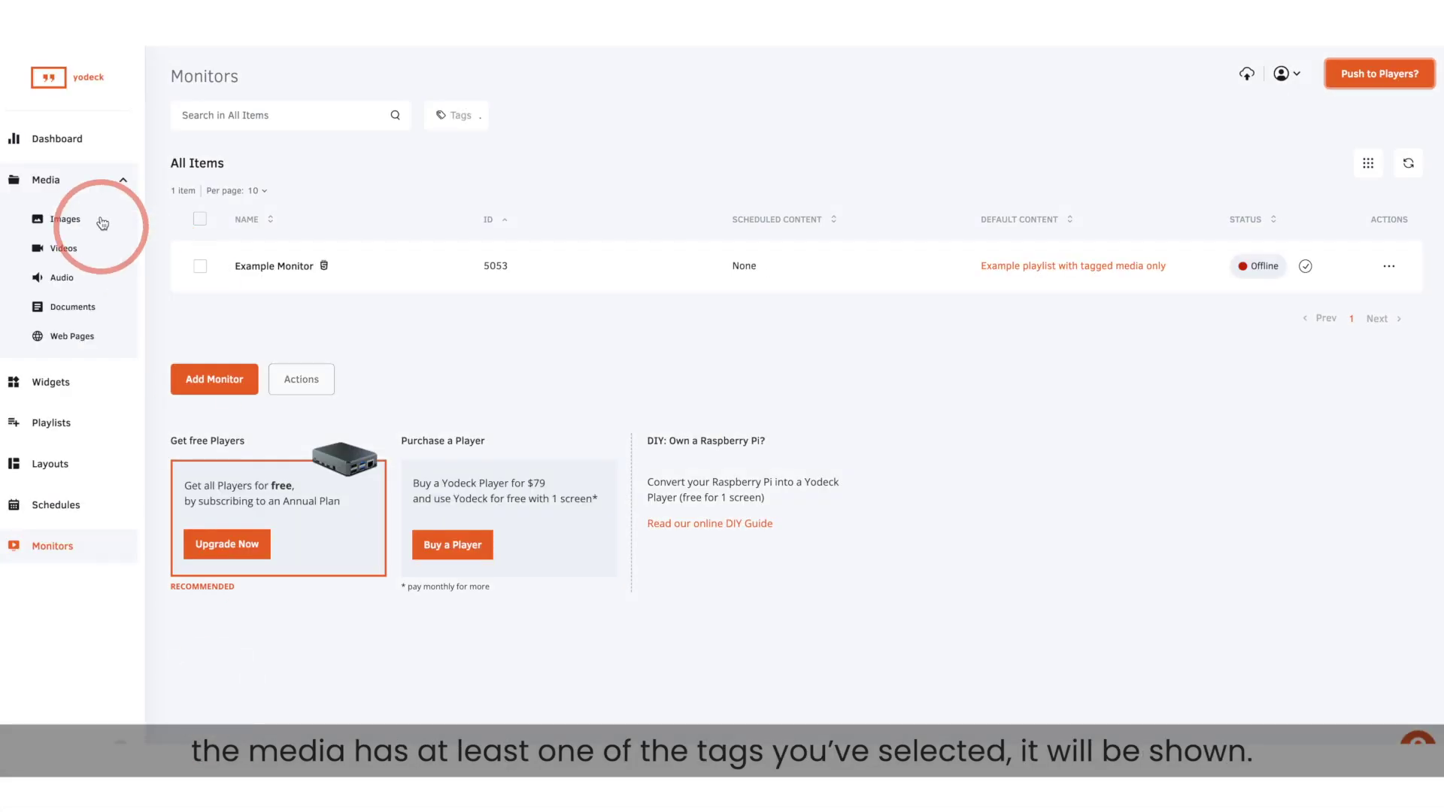
left_click(105, 224)
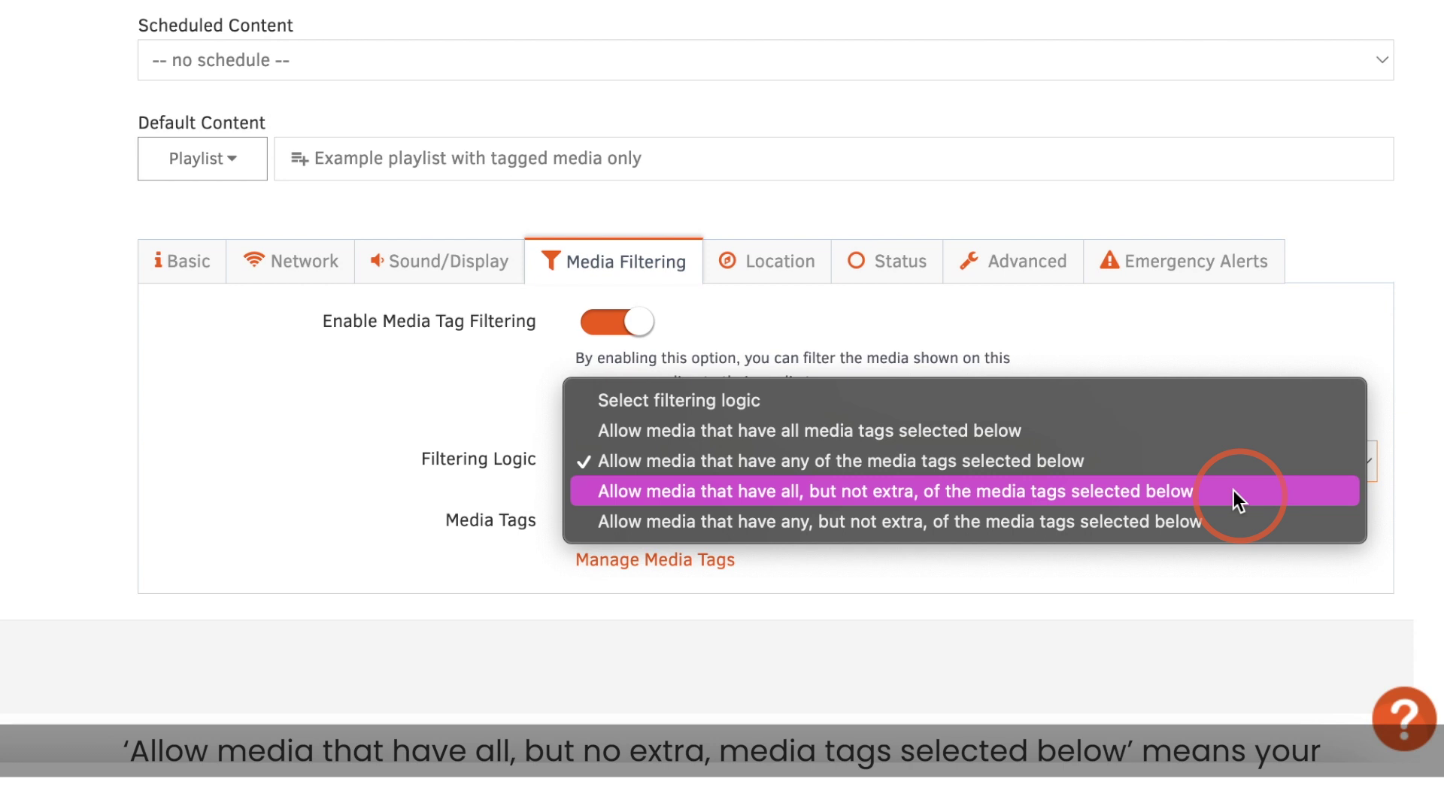
- Choose 'all, but not extra, of the media tags' logic, then compare tags in Media > Images
left_click(1233, 490)
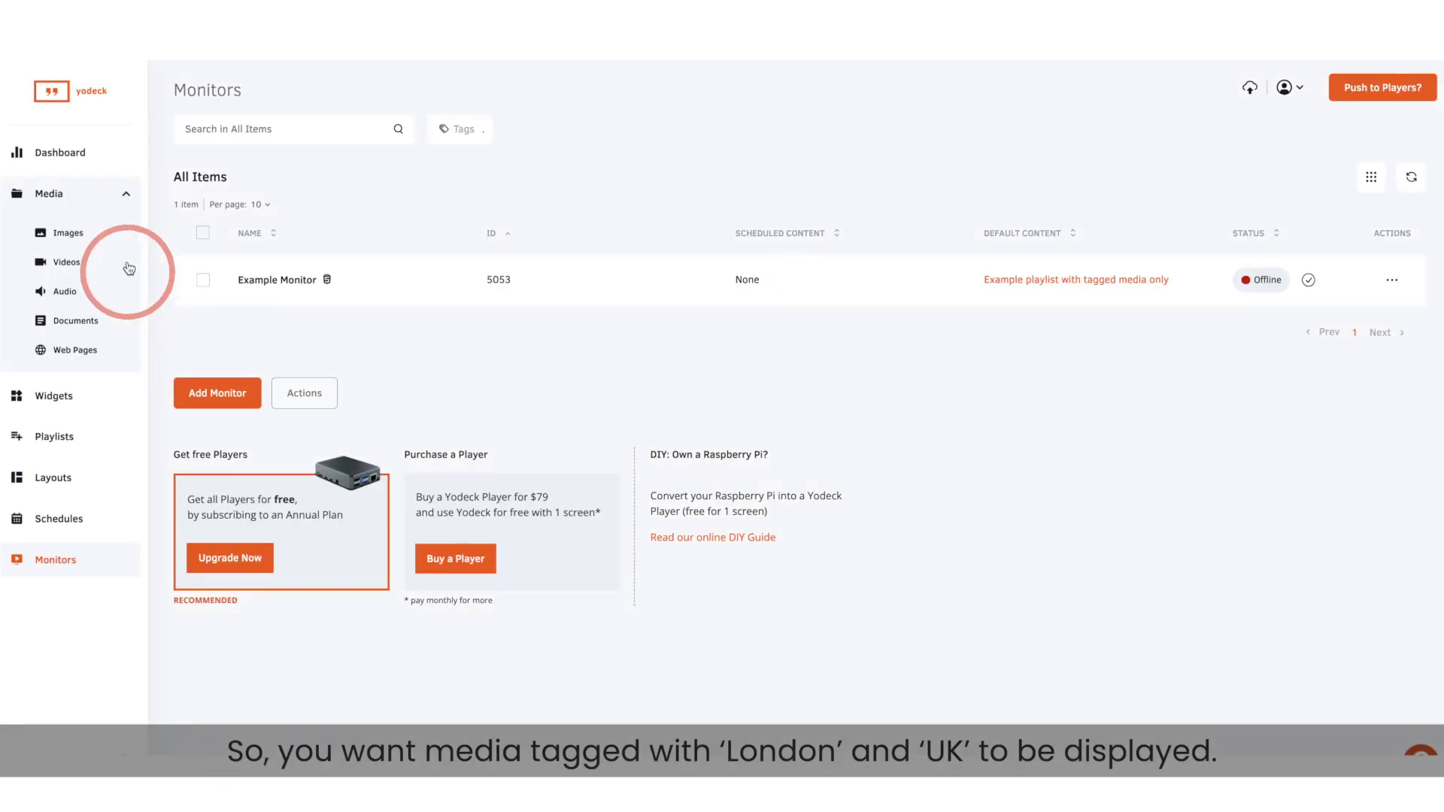
left_click(109, 231)
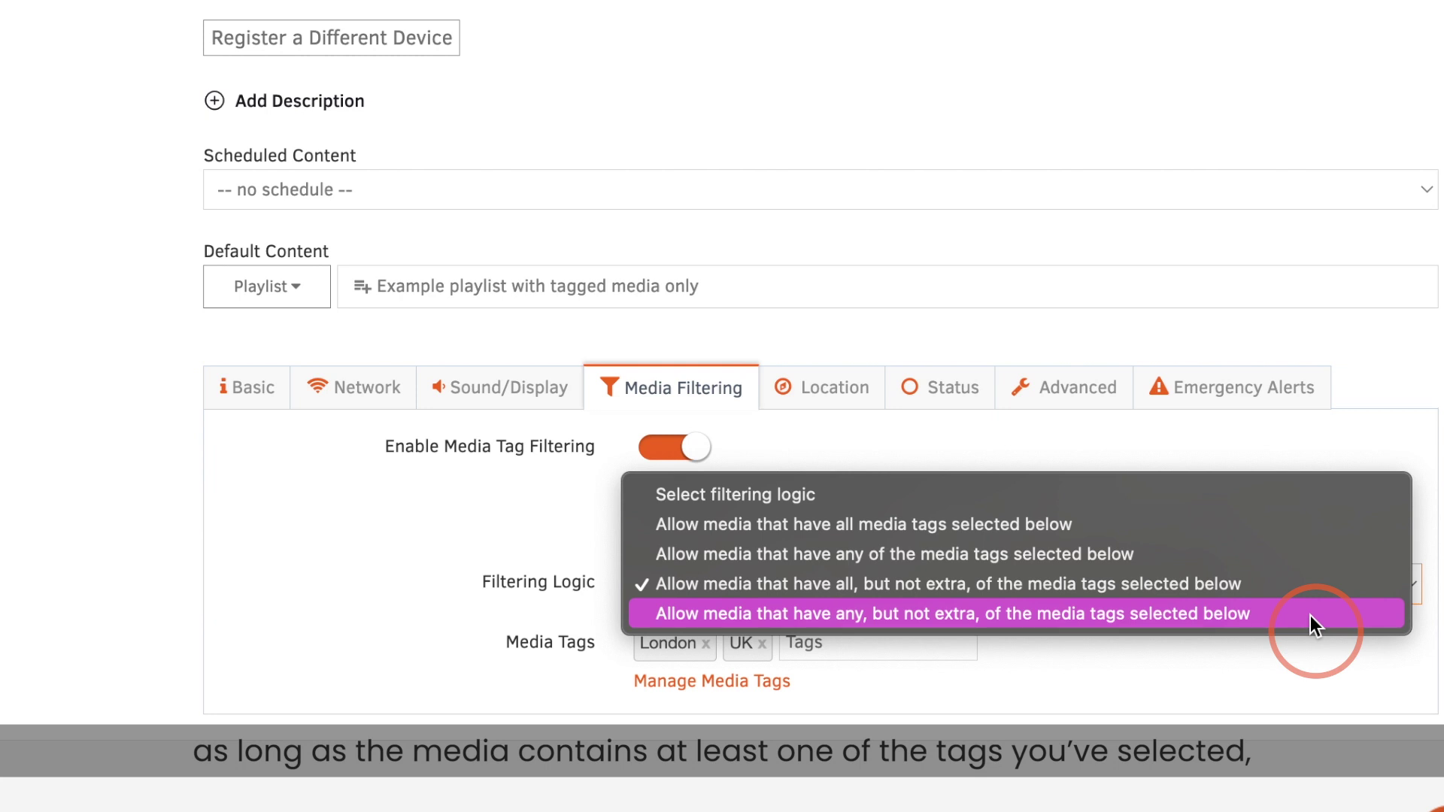
- Choose 'any, but not extra, of the media tags' logic, then compare tags in Media > Images
left_click(1310, 615)
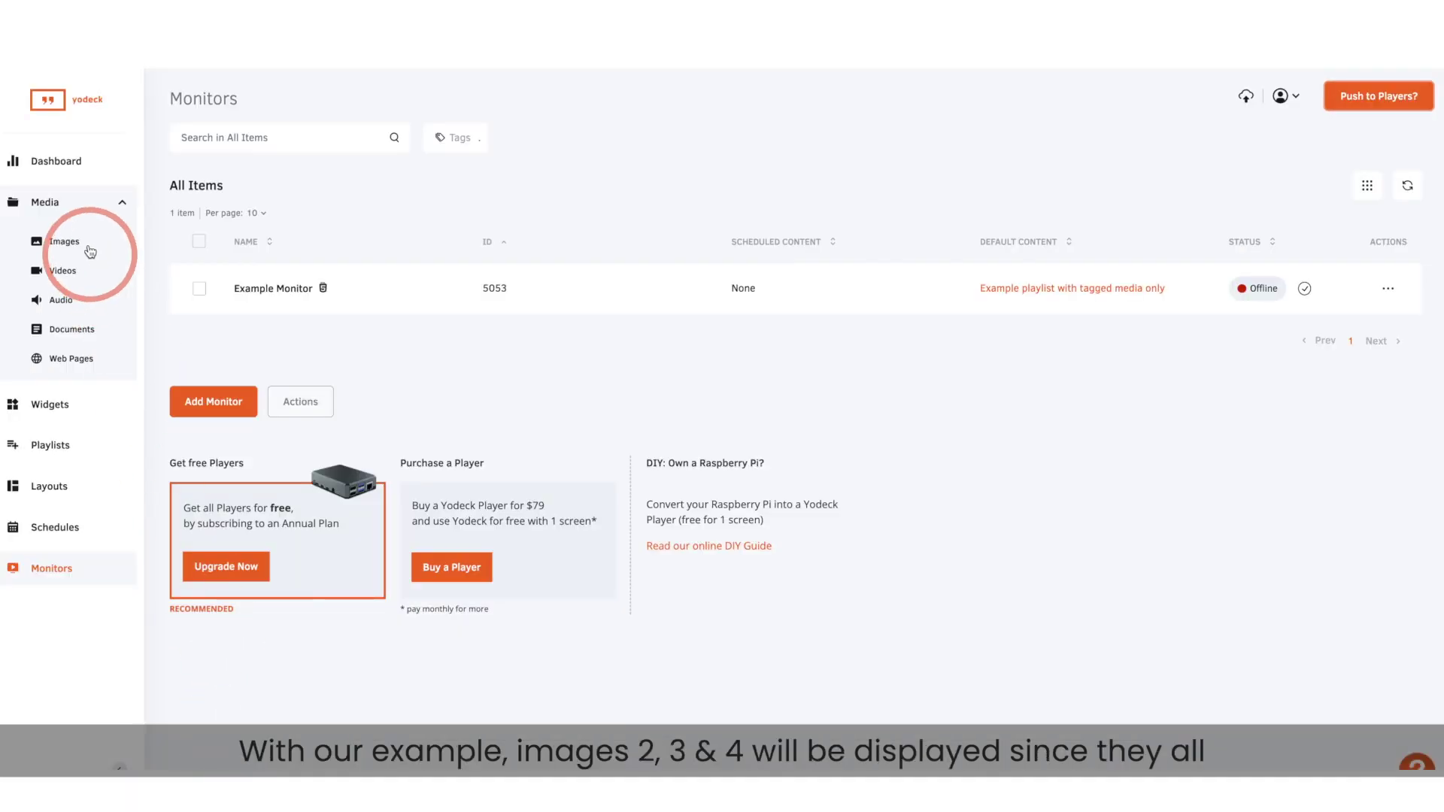
left_click(90, 251)
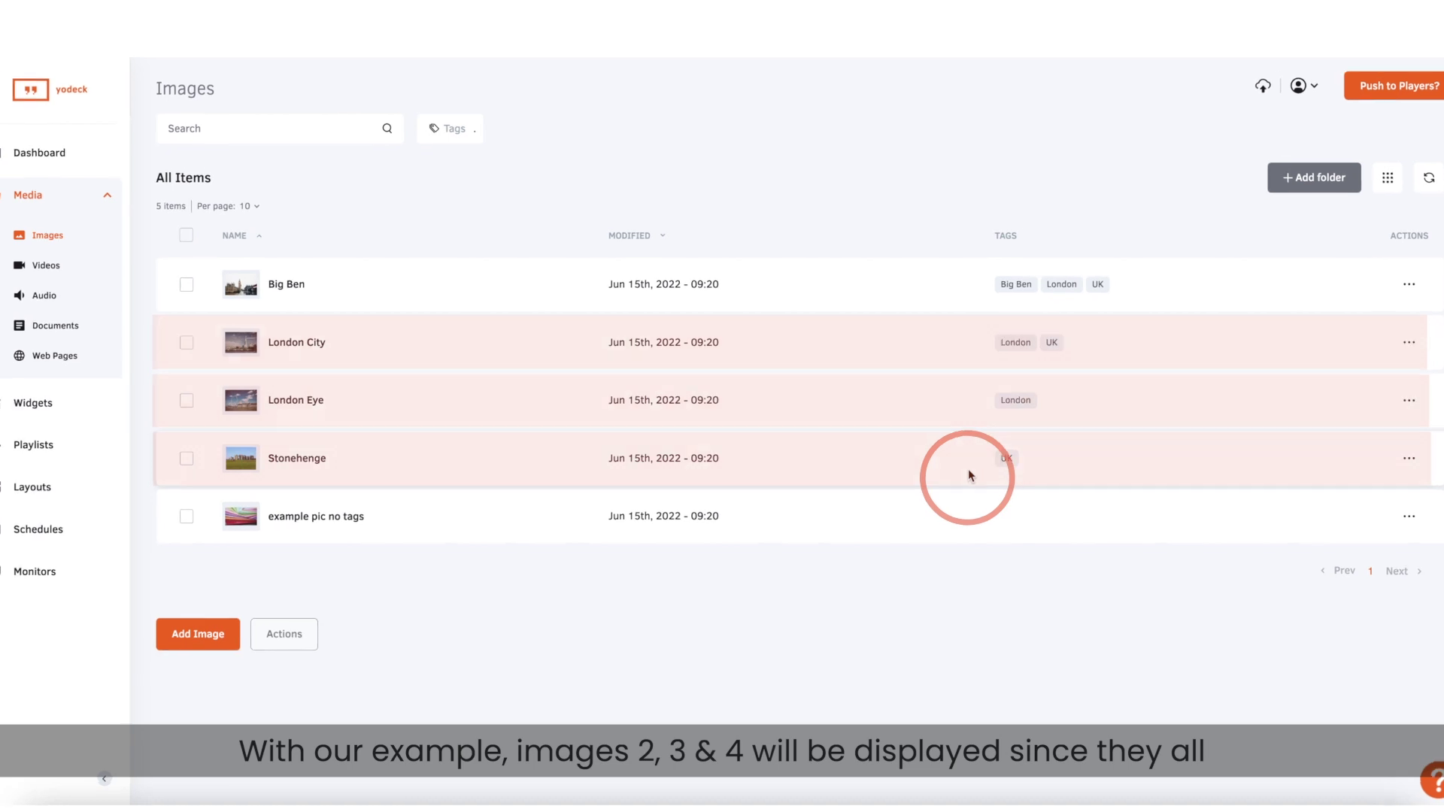